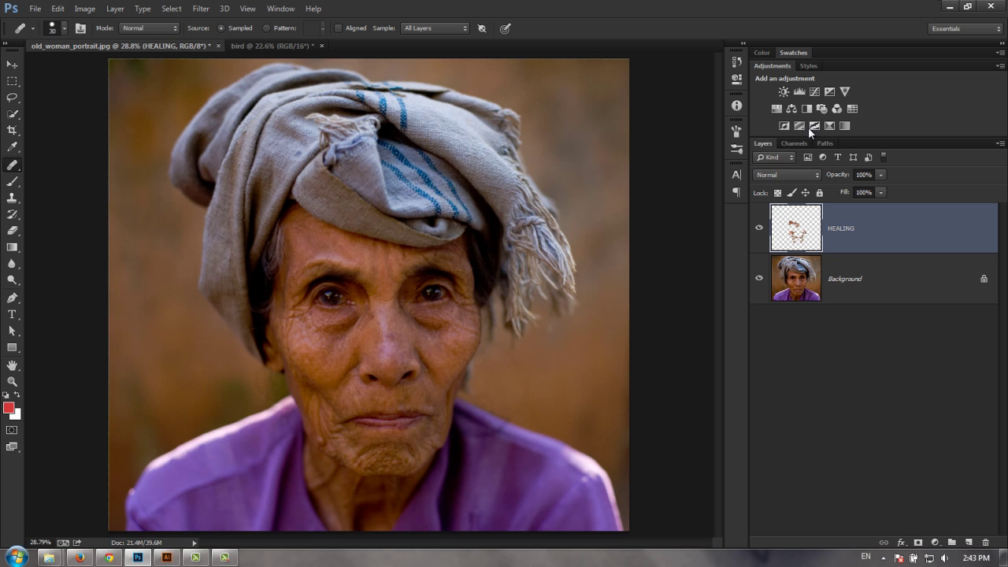
- Compare the portrait with the HEALING layer hidden and shown, then select HEALING and Background together
click(759, 230)
click(759, 229)
click(759, 230)
click(760, 229)
click(760, 230)
click(759, 229)
click(760, 229)
shift+click(859, 275)
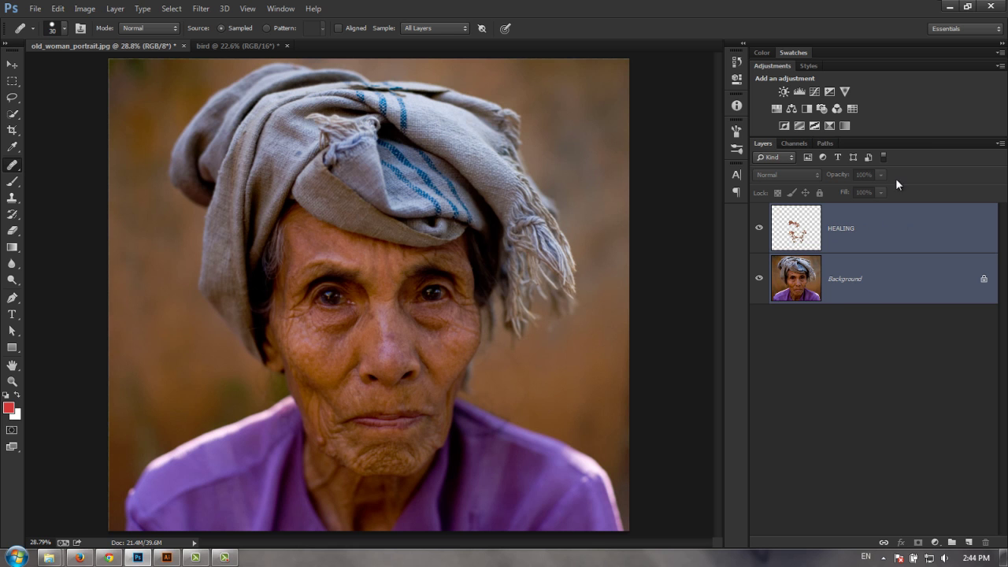
- Convert both layers into a HEALING smart object and launch the Liquify filter
right_click(866, 235)
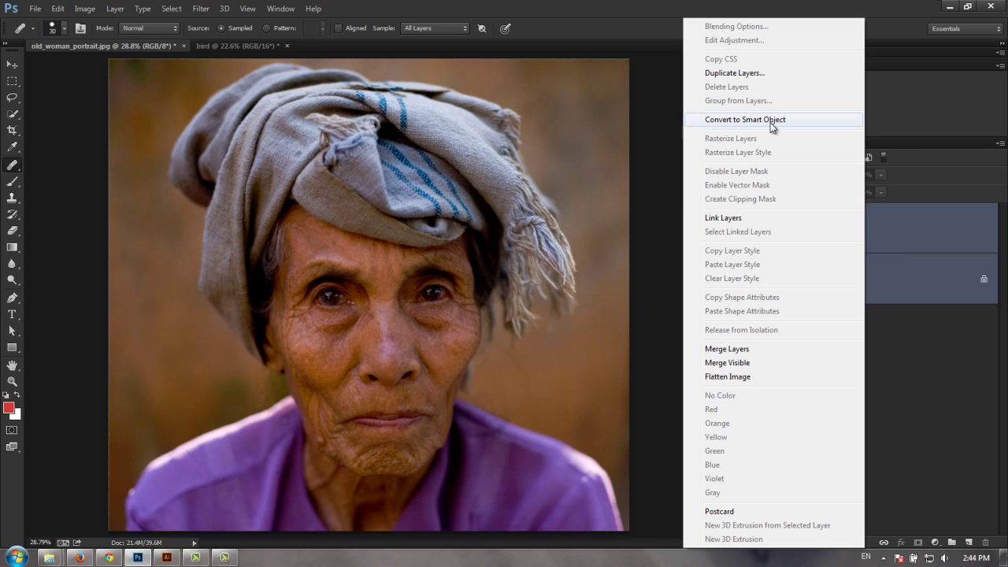
click(777, 119)
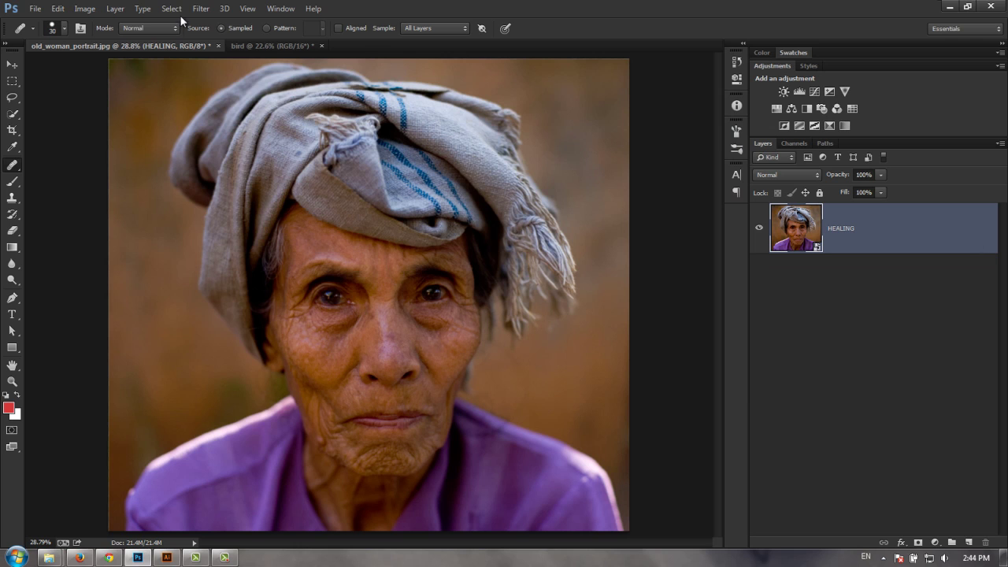
click(201, 8)
click(212, 105)
- Zoom the Liquify preview in on the woman's face to 54%
key(alt)
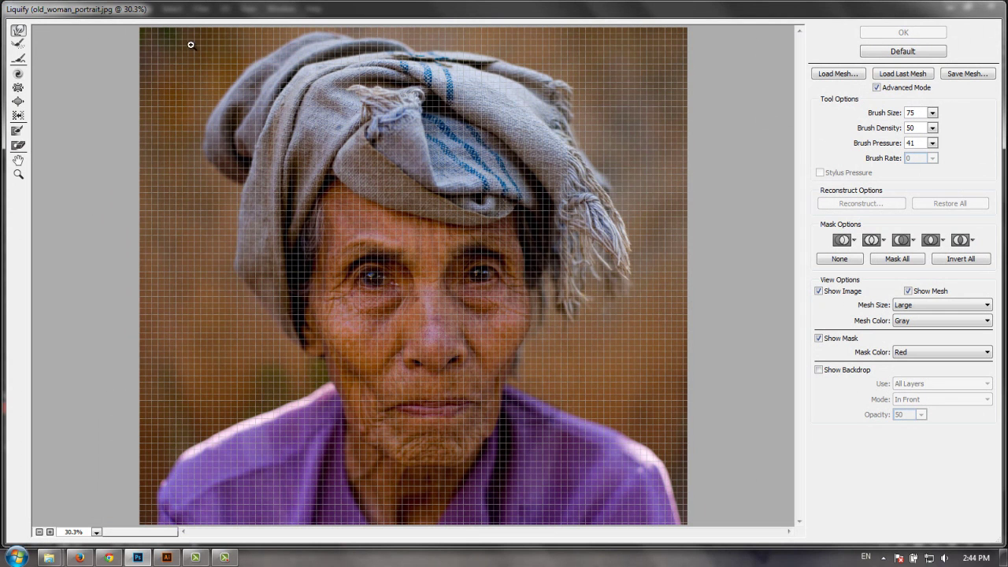
drag(233, 125, 614, 485)
mouse_move(180, 127)
mouse_down()
mouse_move(547, 390)
mouse_move(687, 514)
mouse_up()
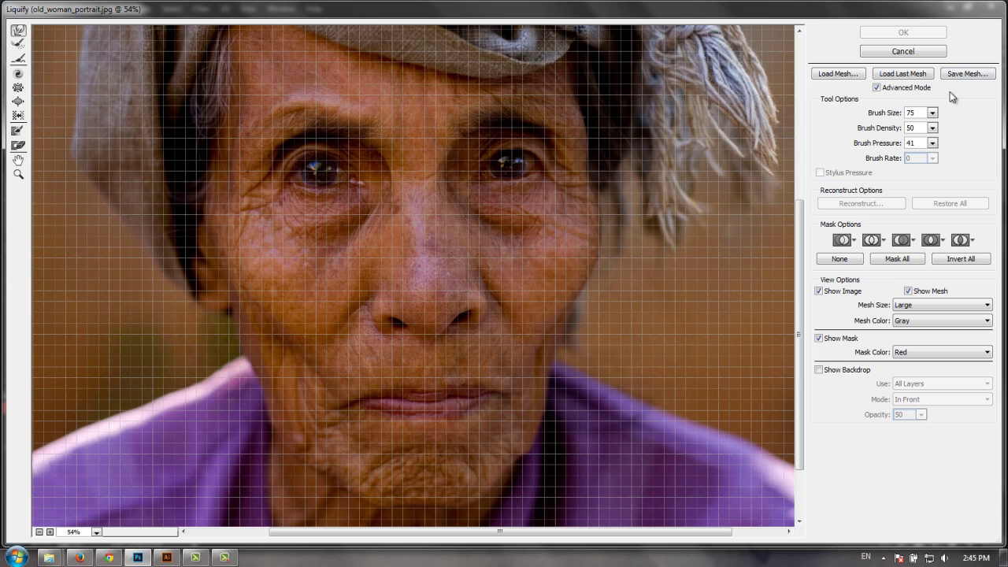
- Set the Liquify brush size to 448
click(933, 113)
drag(898, 130, 889, 129)
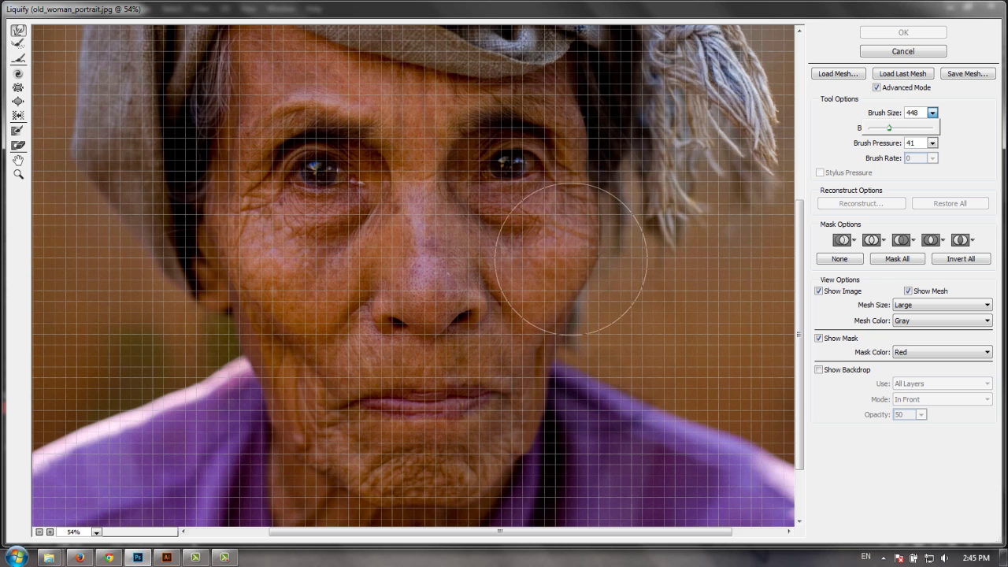
click(933, 114)
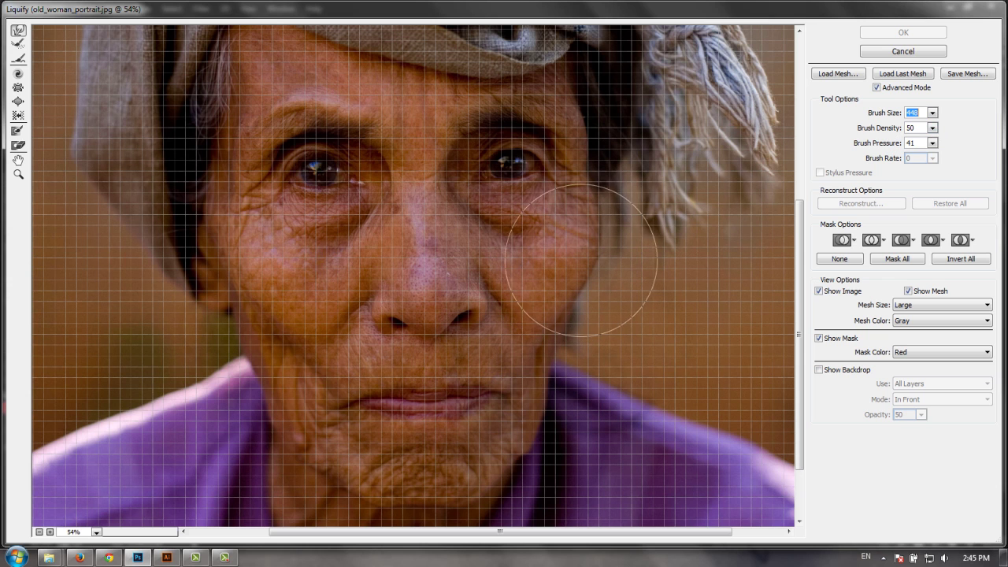
- Set brush density to 55 and gently warp the skin near the chin
click(932, 128)
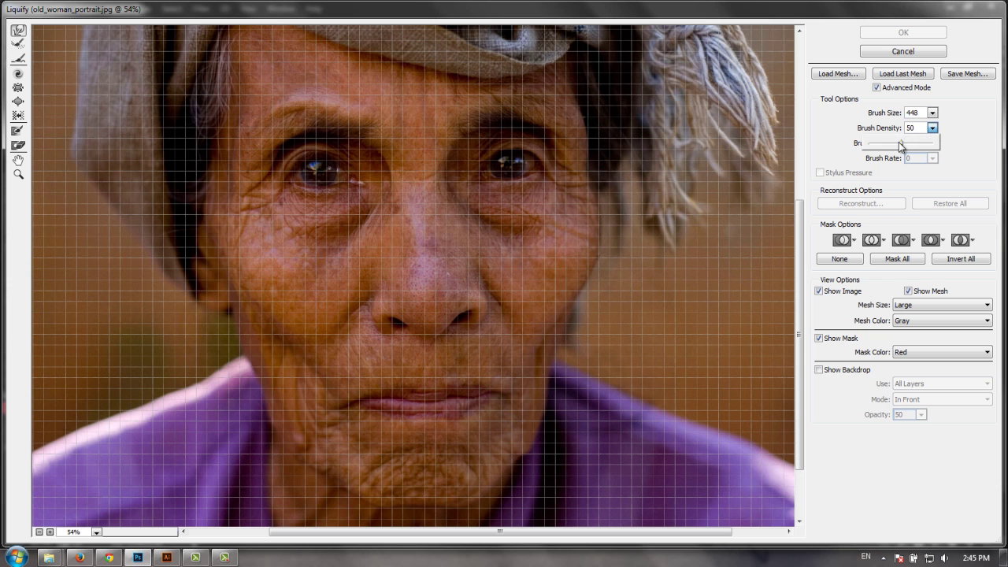
drag(905, 144, 939, 144)
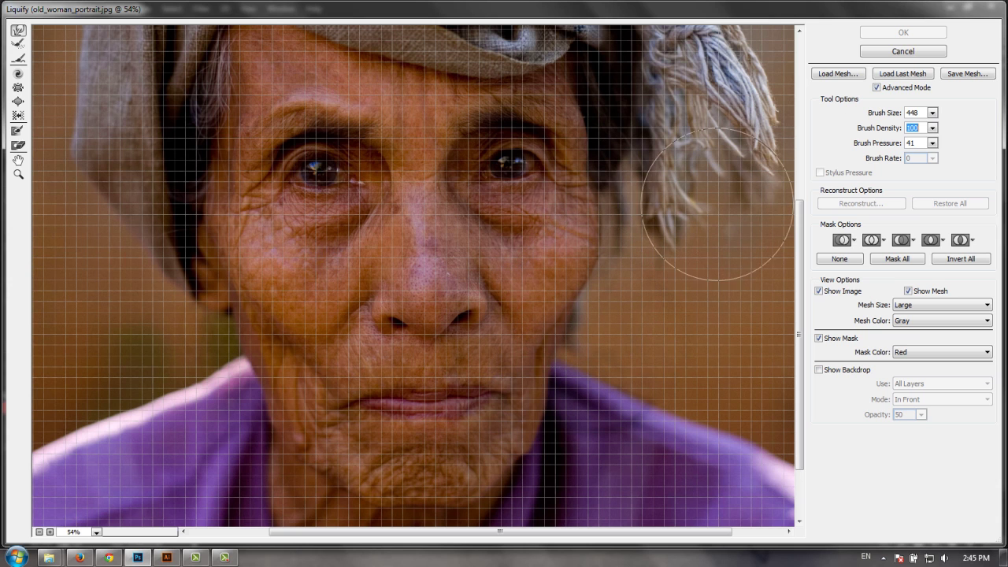
click(931, 127)
drag(932, 144, 910, 148)
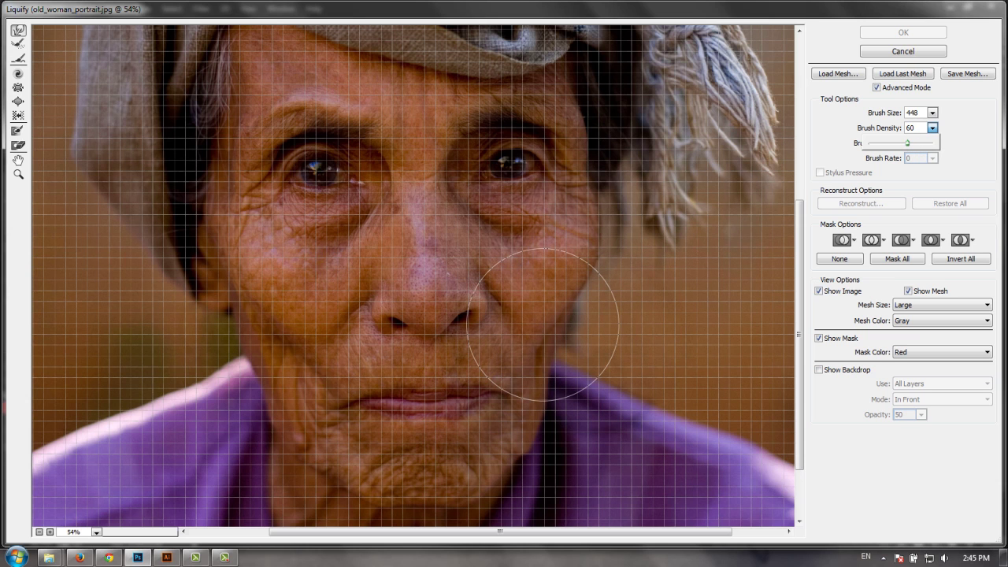
drag(908, 147, 908, 148)
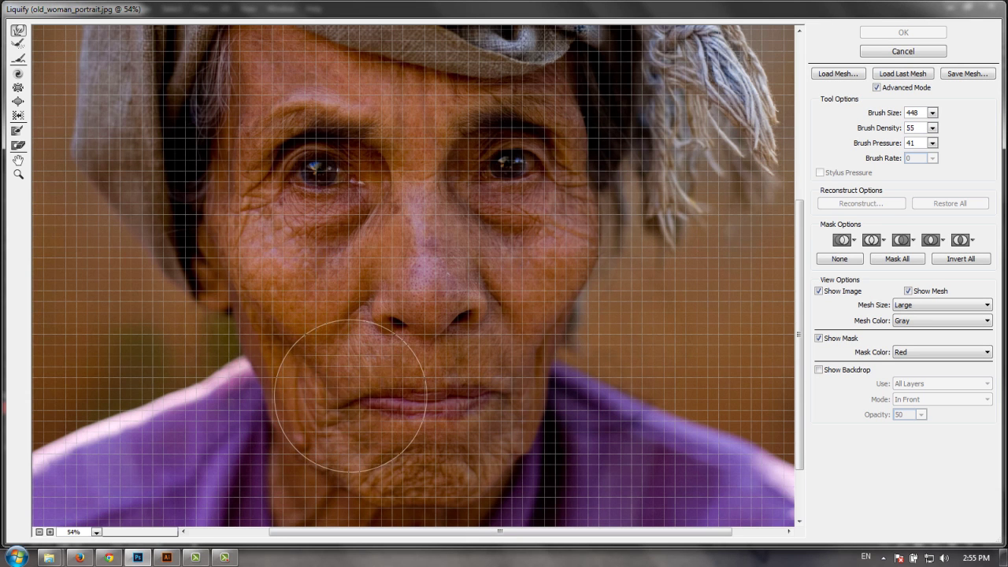
drag(349, 417, 335, 414)
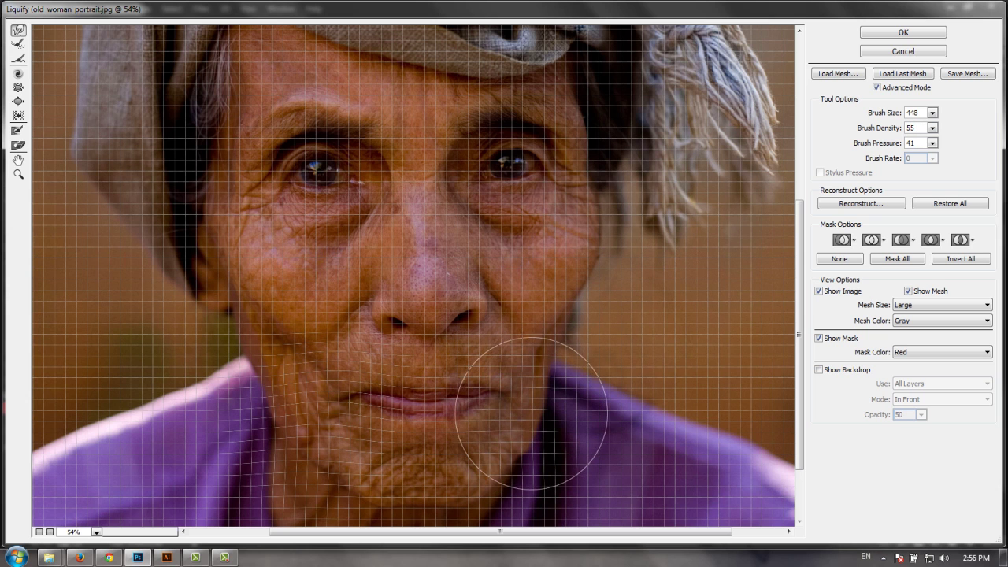
- With density 50 and brush size 330, warp both cheeks and the area beside the mouth
click(932, 128)
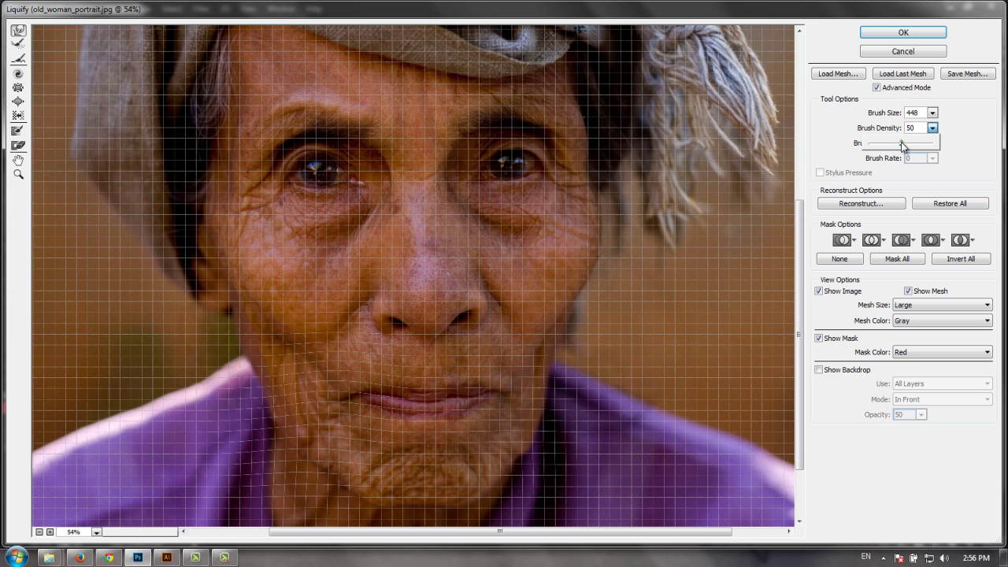
click(520, 433)
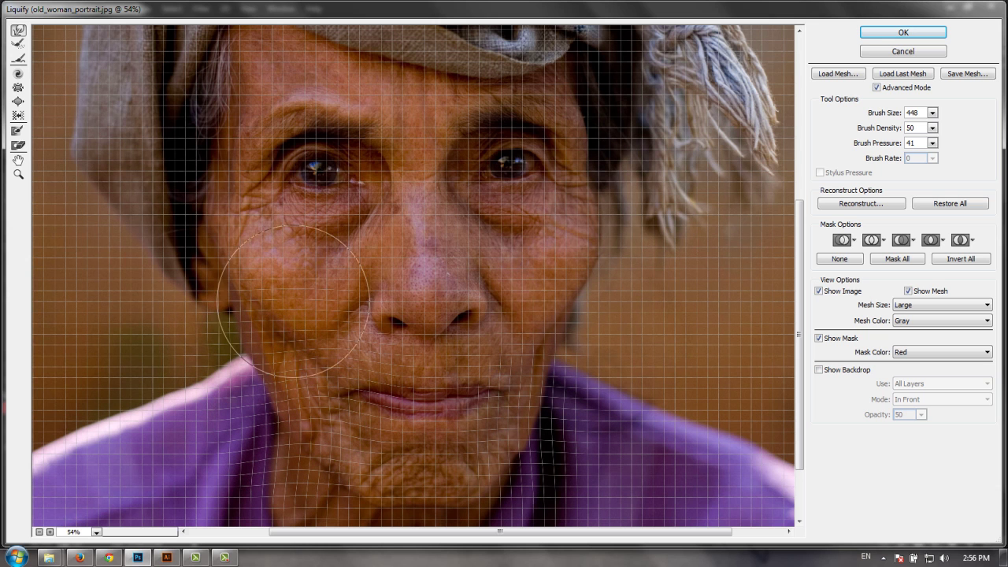
click(933, 114)
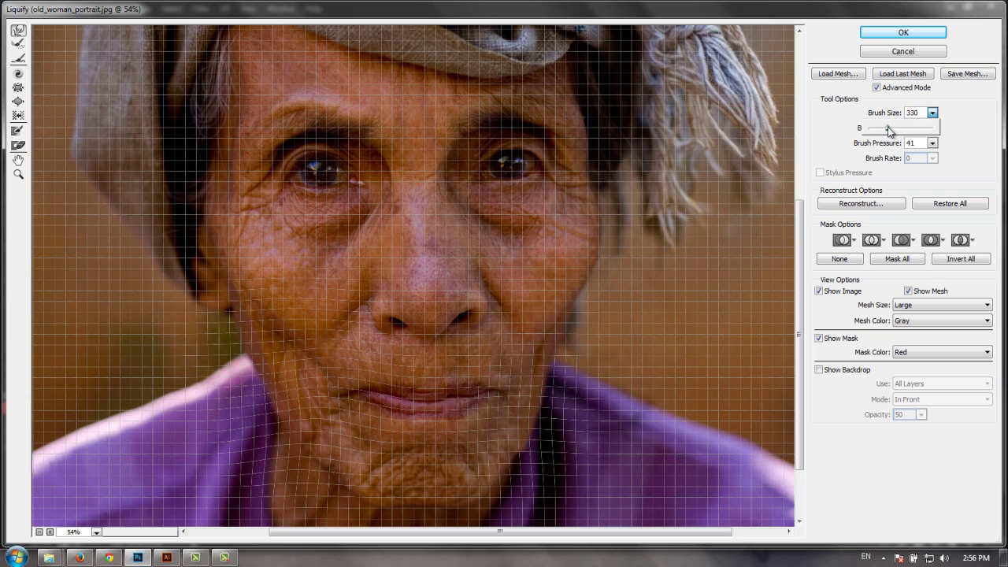
click(338, 390)
drag(337, 389, 336, 360)
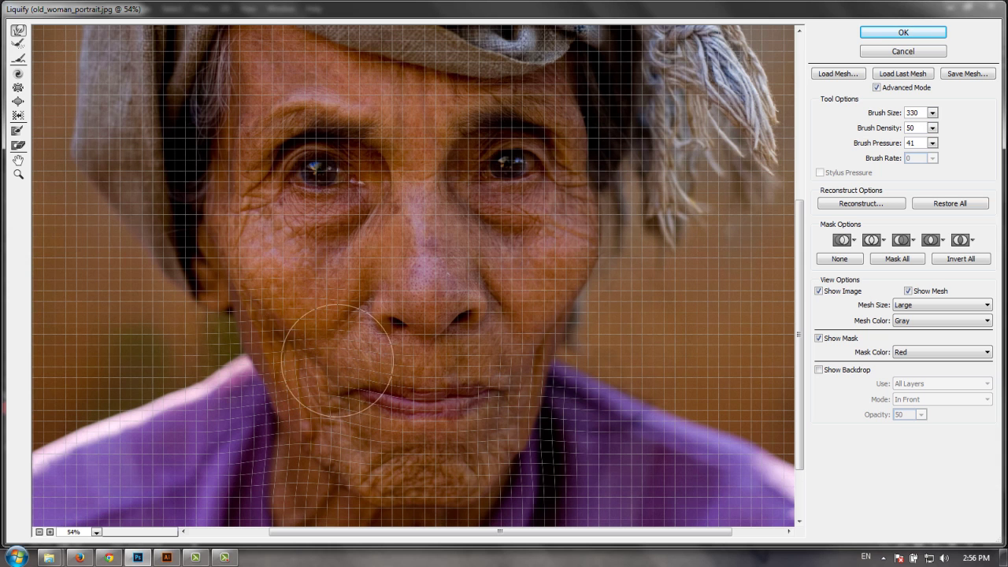
drag(533, 378, 533, 360)
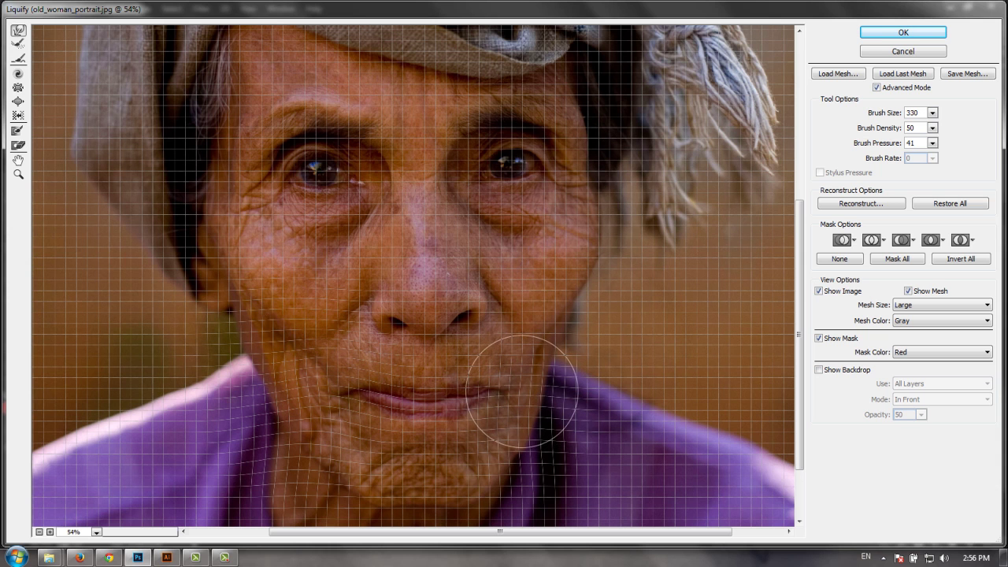
mouse_move(340, 382)
mouse_down()
mouse_move(331, 457)
mouse_move(281, 398)
mouse_move(326, 453)
mouse_move(345, 389)
mouse_move(406, 378)
mouse_up()
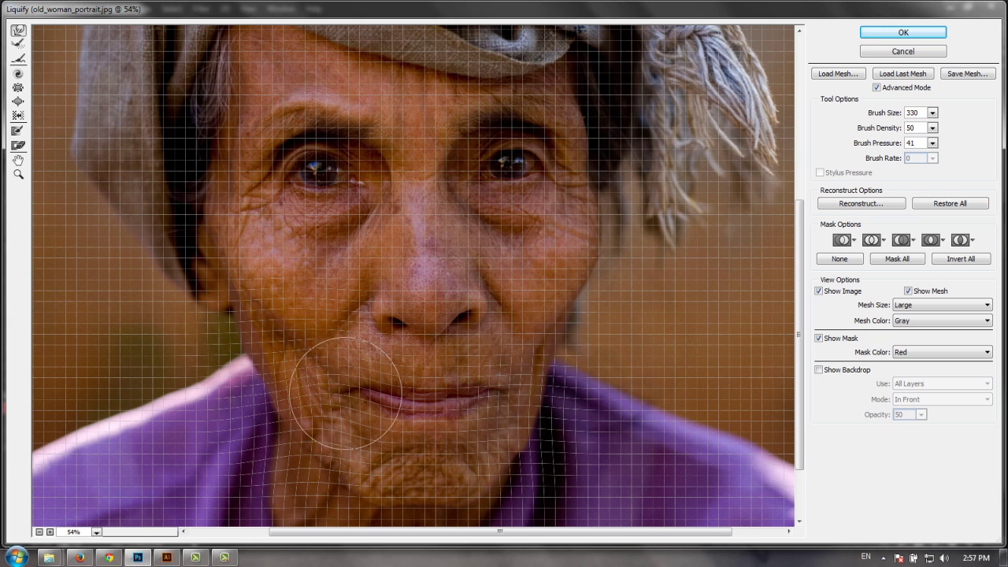
mouse_move(405, 378)
mouse_down()
mouse_move(329, 376)
mouse_move(357, 392)
mouse_up()
- Shrink the Forward Warp brush size to 208, then to 140
key(alt)
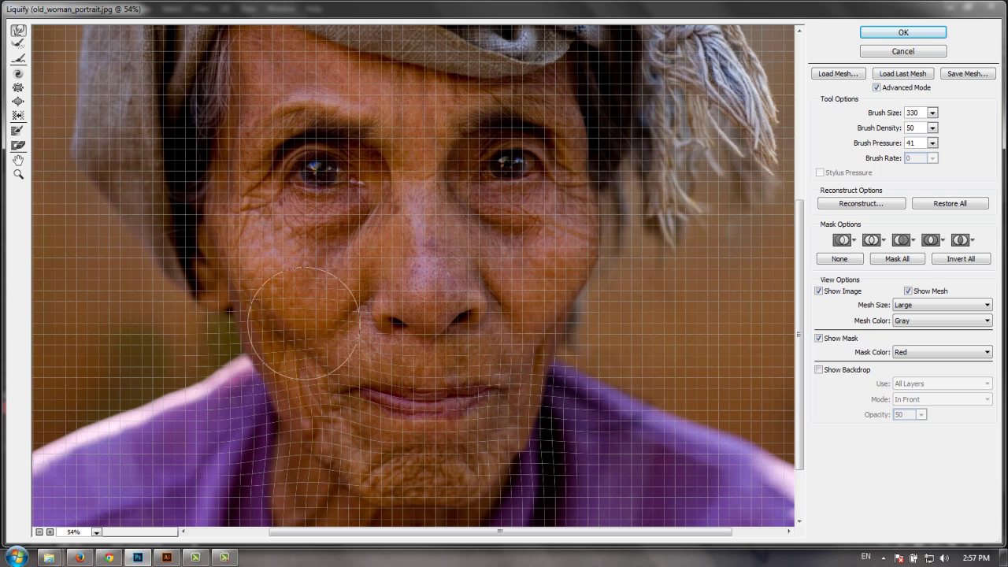
click(933, 112)
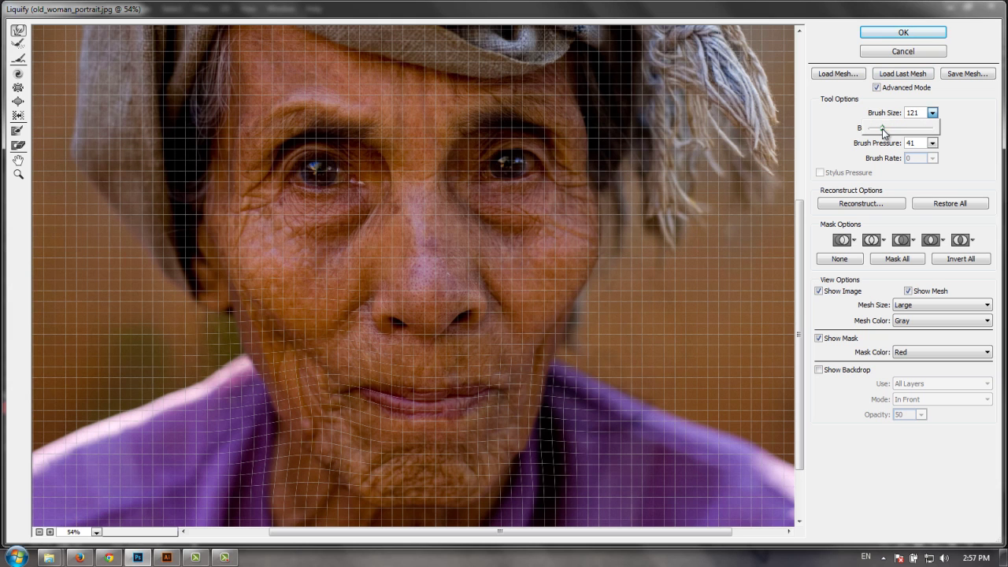
click(346, 384)
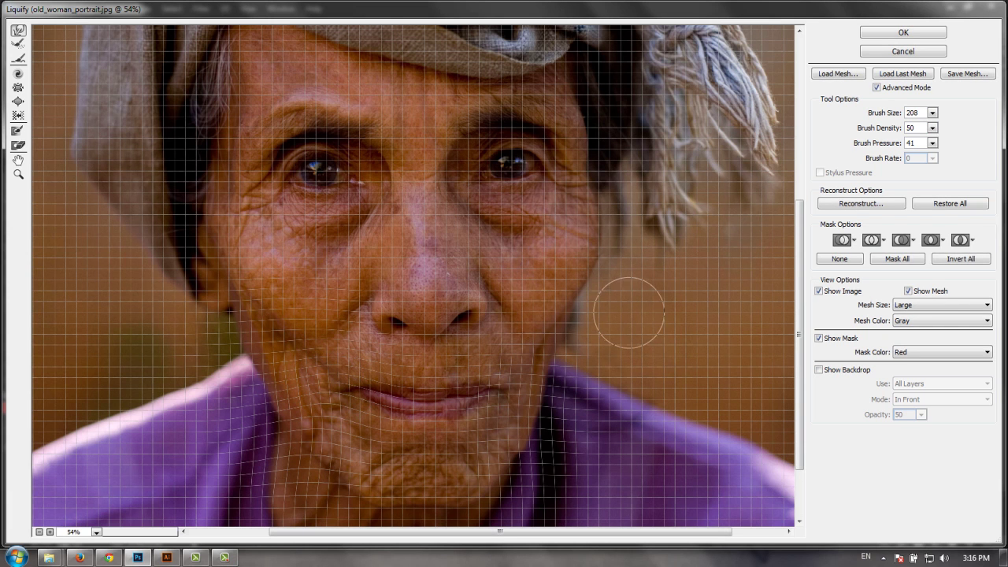
click(933, 112)
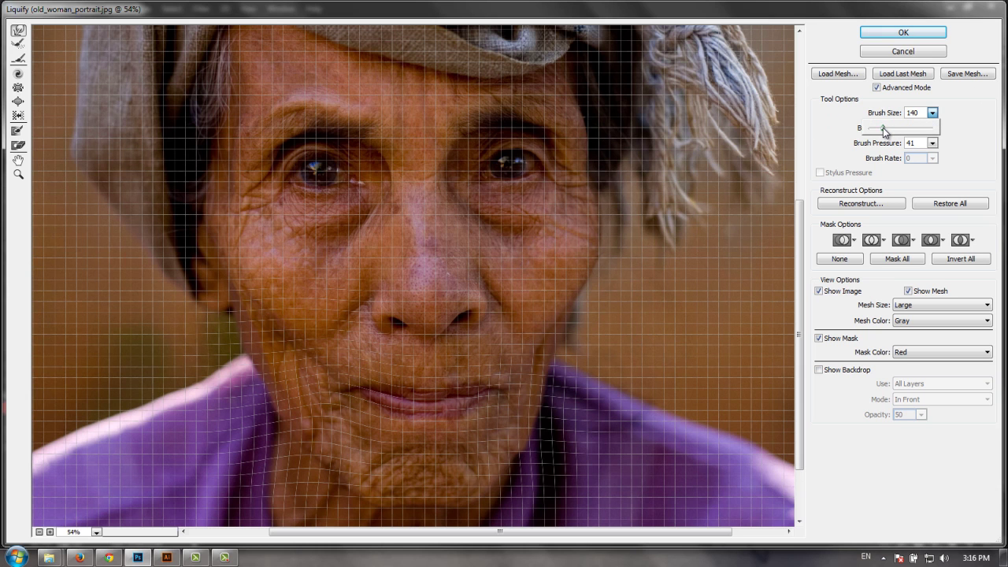
click(339, 390)
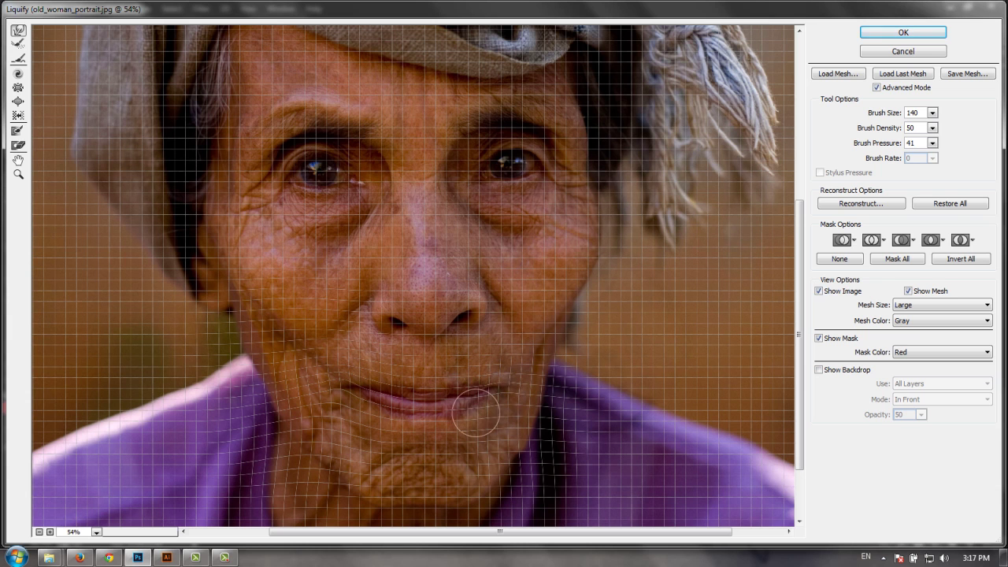
- Set brush size to 296 and warp the lower cheek in toward the chin
click(934, 113)
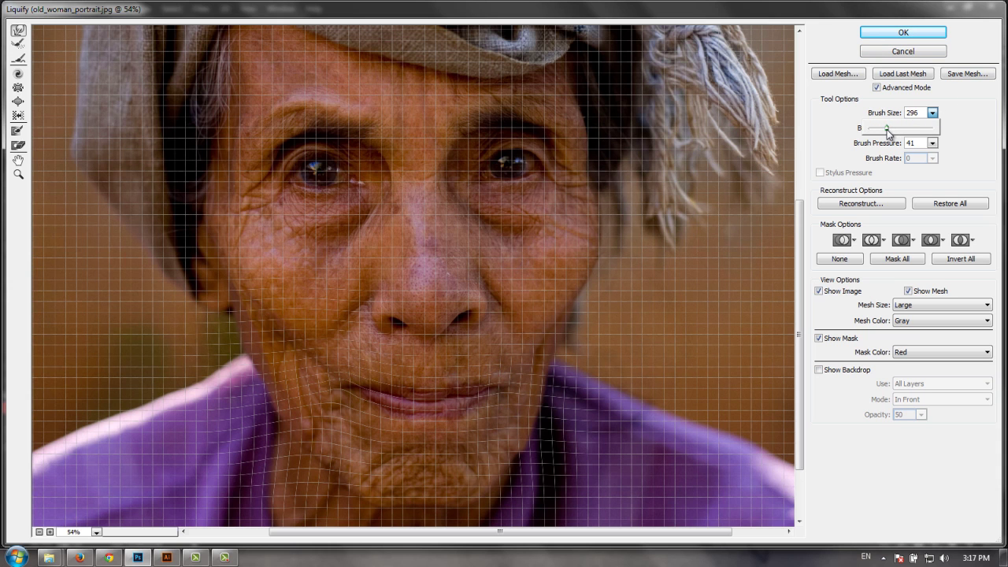
click(265, 386)
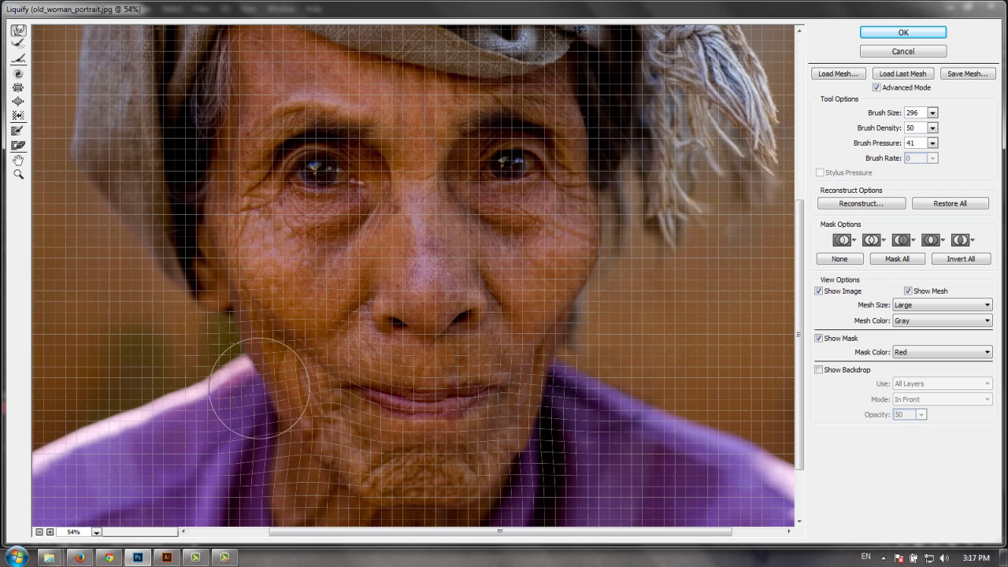
mouse_move(260, 387)
mouse_down()
mouse_move(312, 454)
mouse_move(338, 450)
mouse_move(389, 483)
mouse_move(379, 471)
mouse_move(496, 471)
mouse_move(537, 439)
mouse_move(517, 418)
mouse_up()
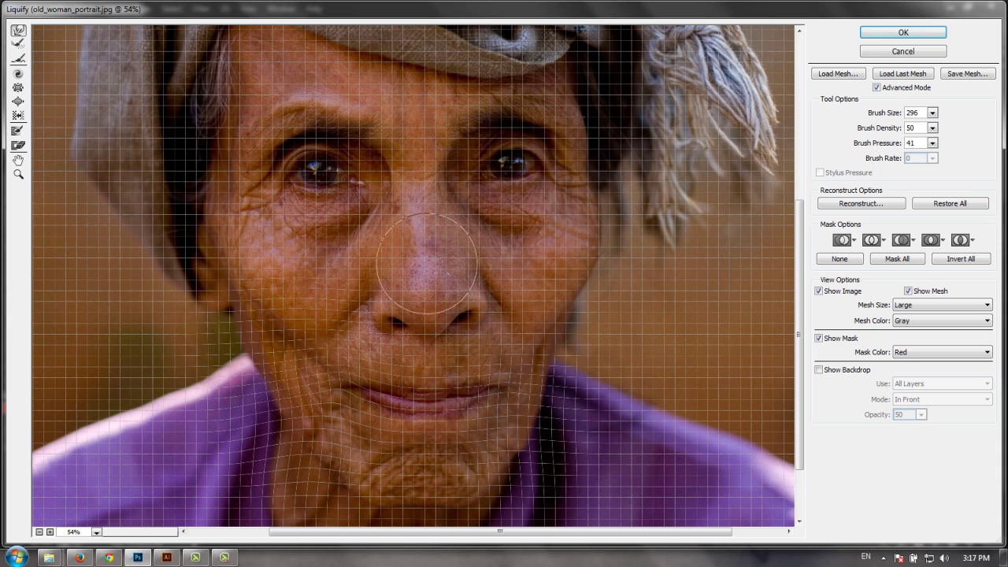
- Reduce the brush size to 121 and commit Liquify as a smart filter
click(932, 114)
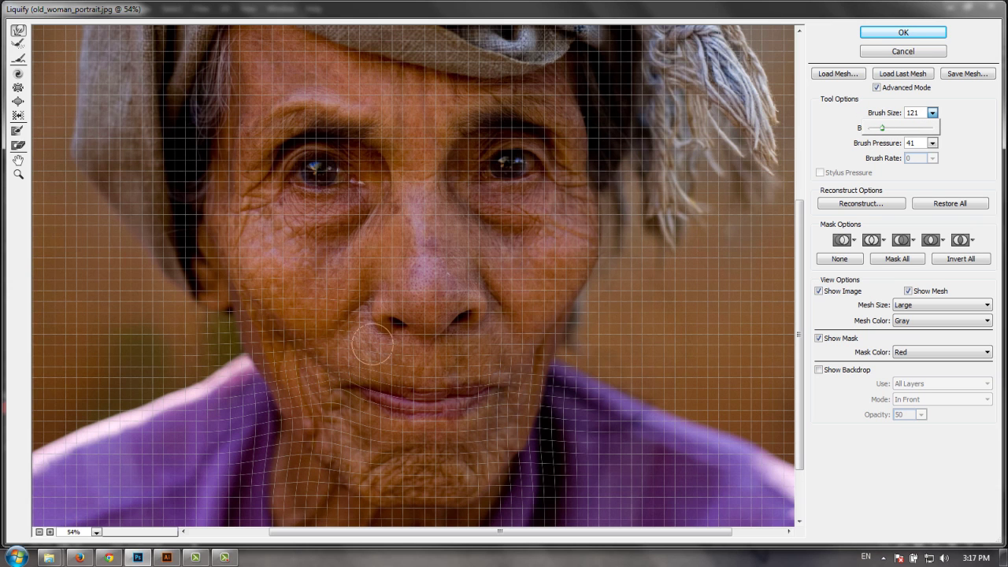
click(327, 387)
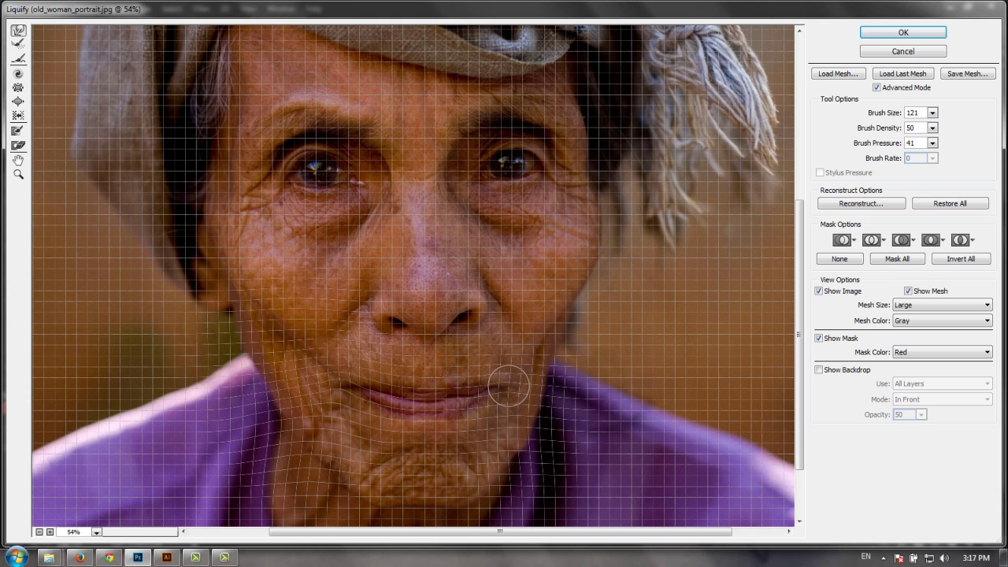
click(901, 33)
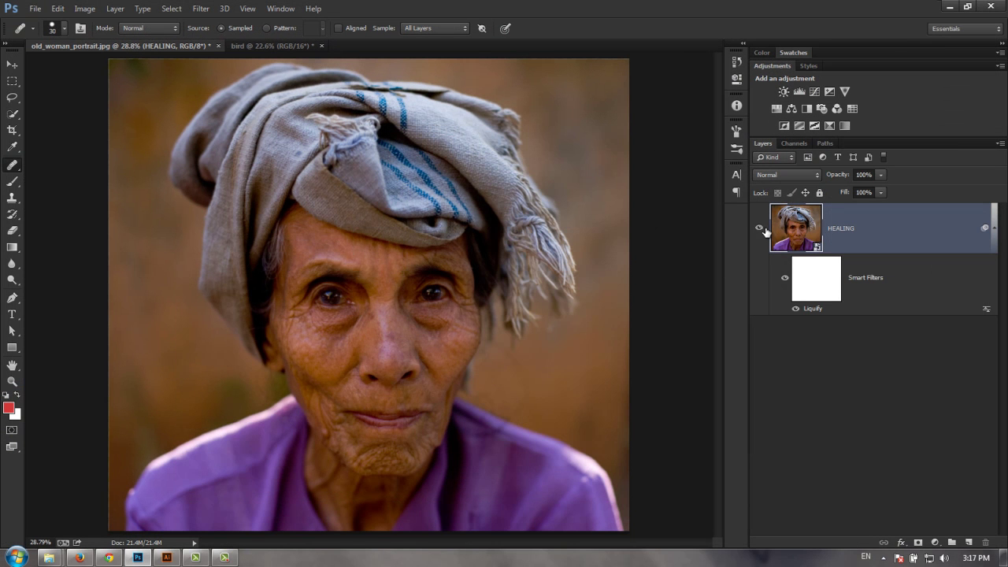
key(ctrl+z)
key(ctrl+z)
key(ctrl+z)
key(ctrl+z)
click(901, 542)
click(902, 542)
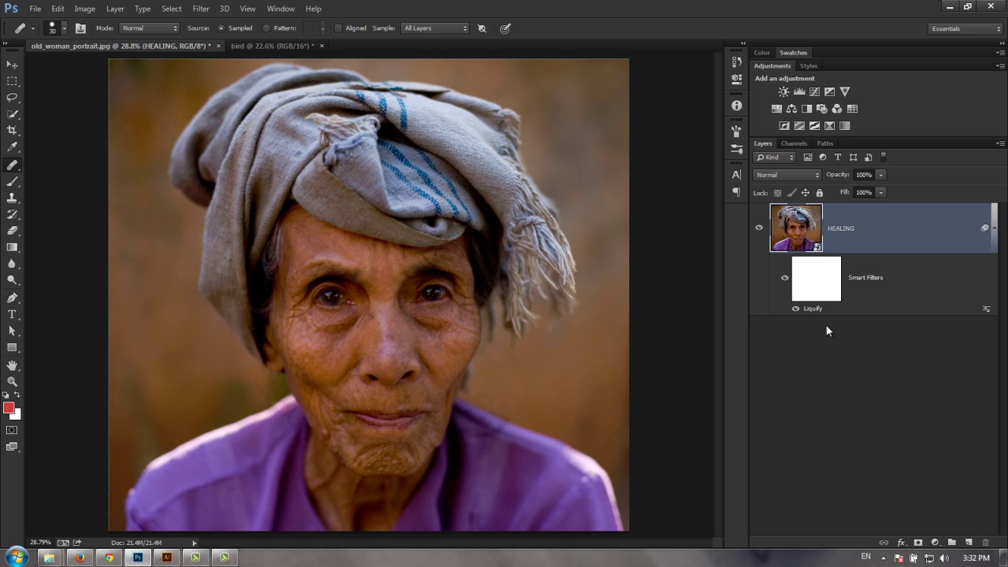
click(993, 229)
double_click(811, 308)
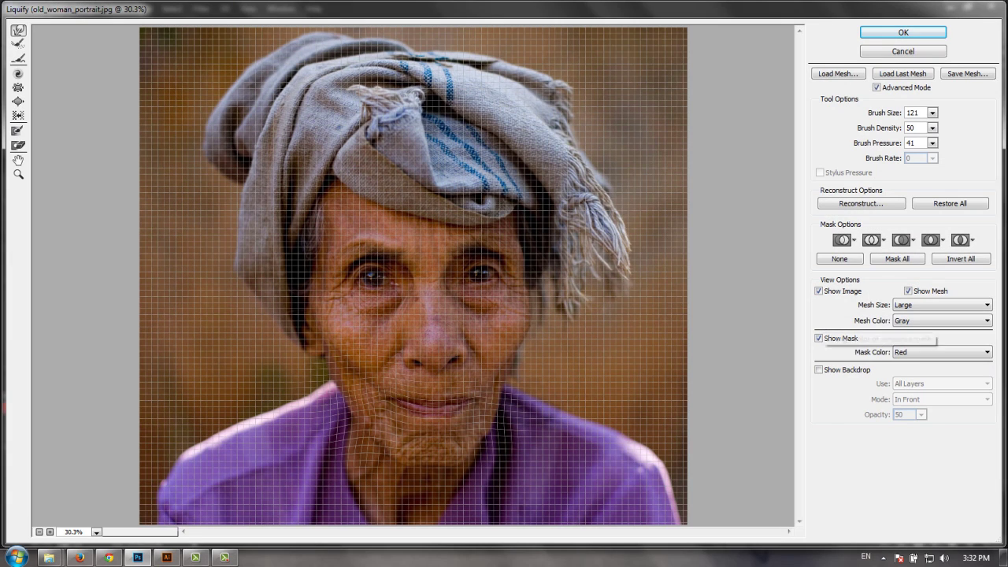
click(945, 52)
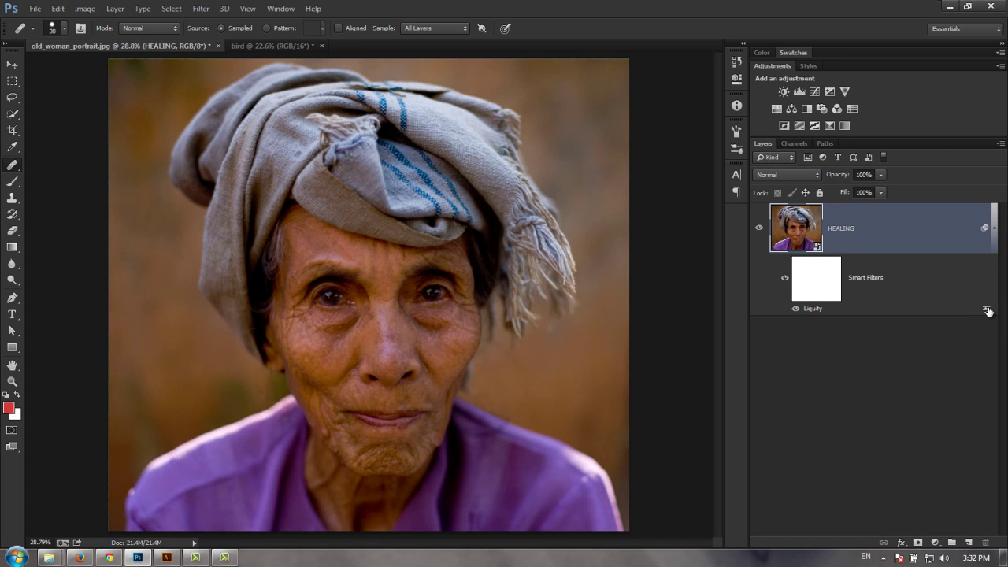
key(h)
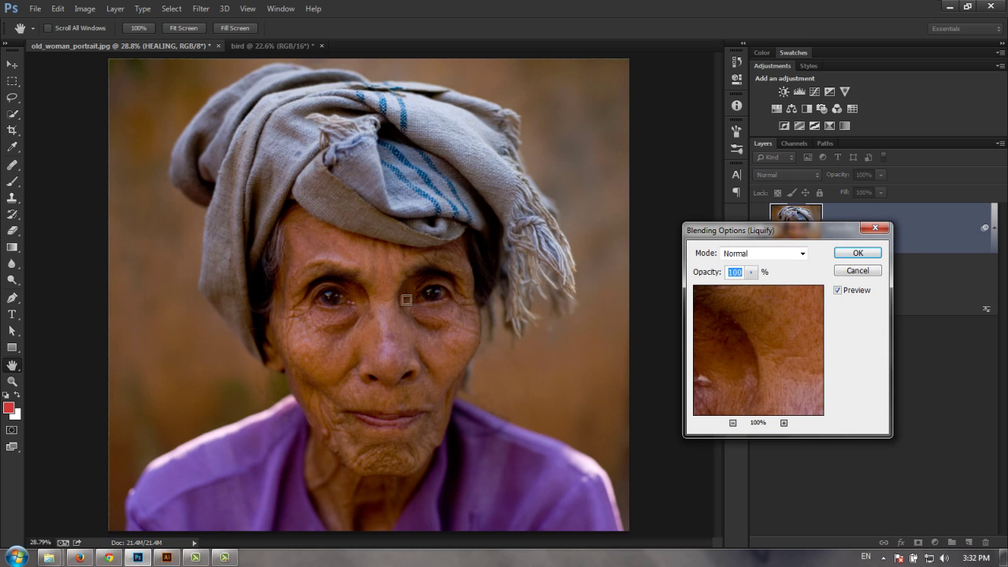
click(868, 271)
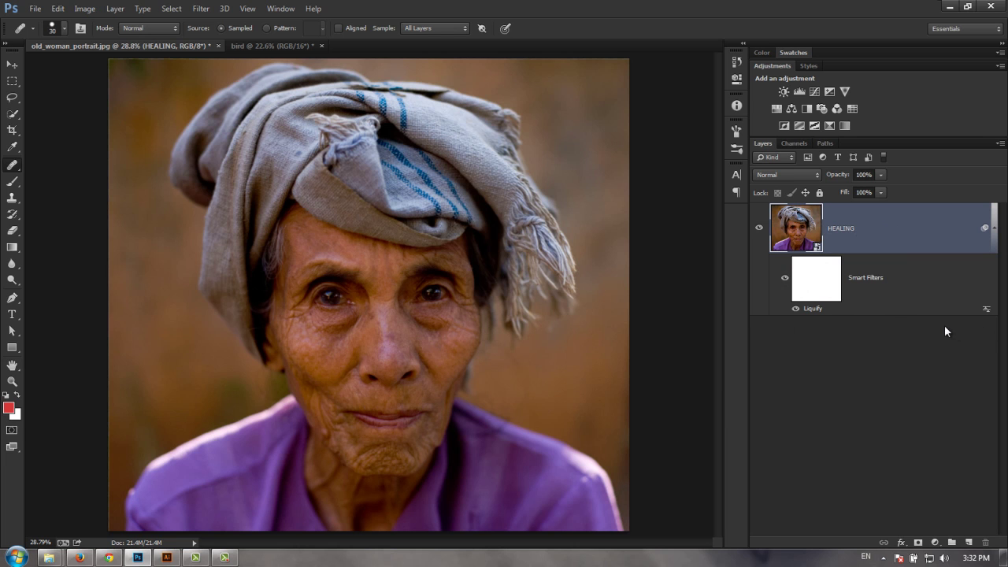
- Open the HEALING smart object's contents and hide its HEALING retouch layer
double_click(797, 228)
click(564, 240)
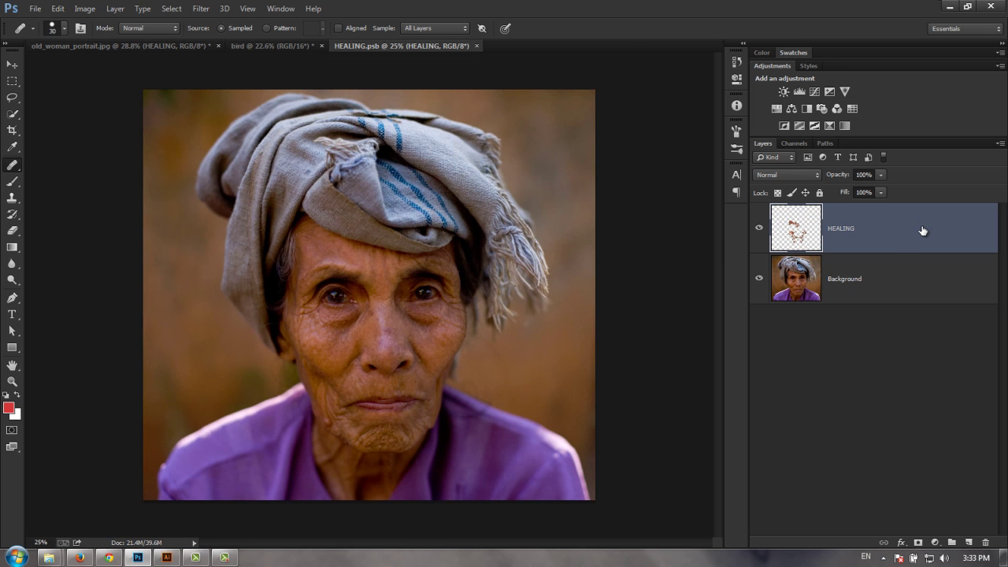
click(759, 229)
click(758, 230)
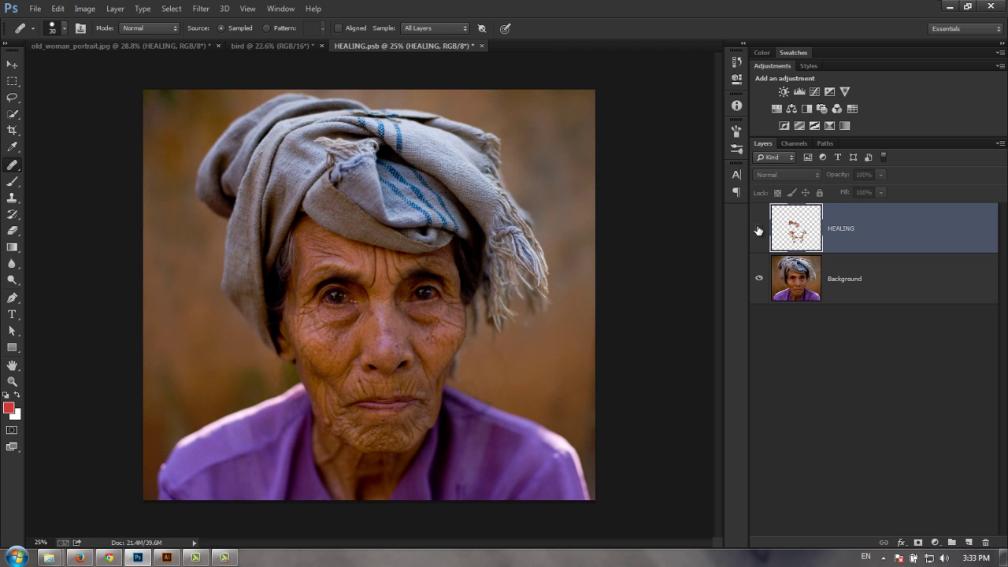
- Save HEALING.psb and return to the old_woman_portrait.jpg document
click(35, 9)
click(46, 149)
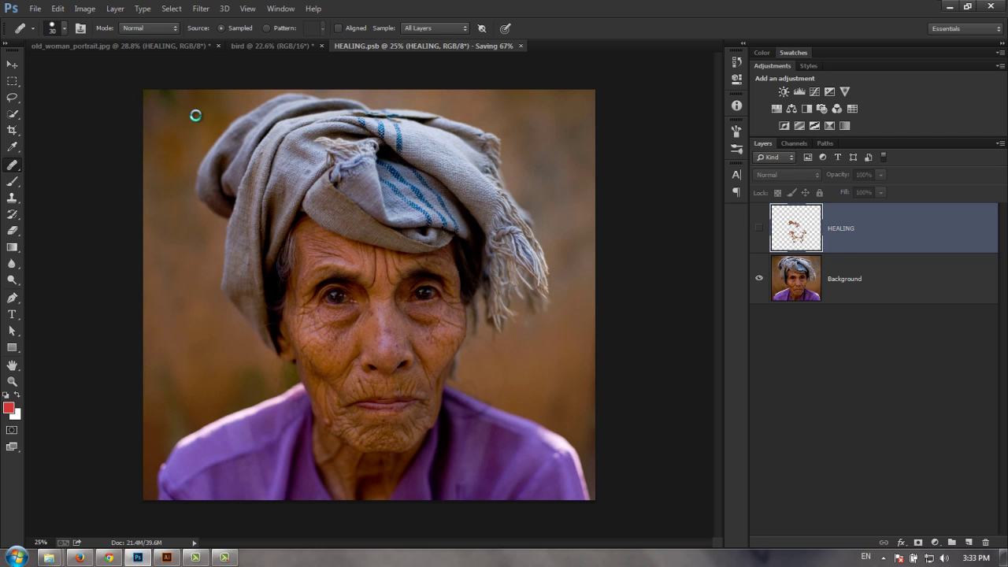
click(110, 46)
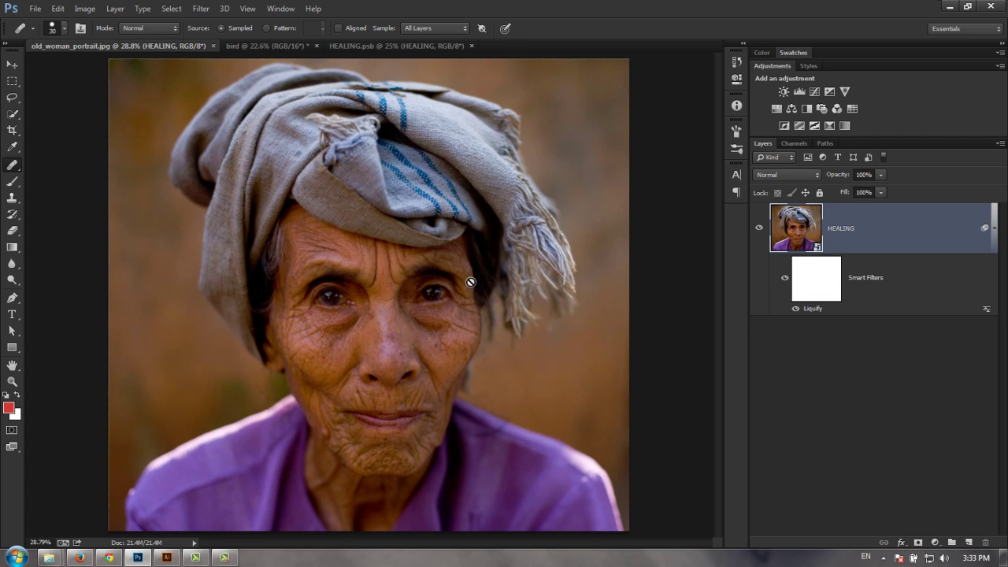